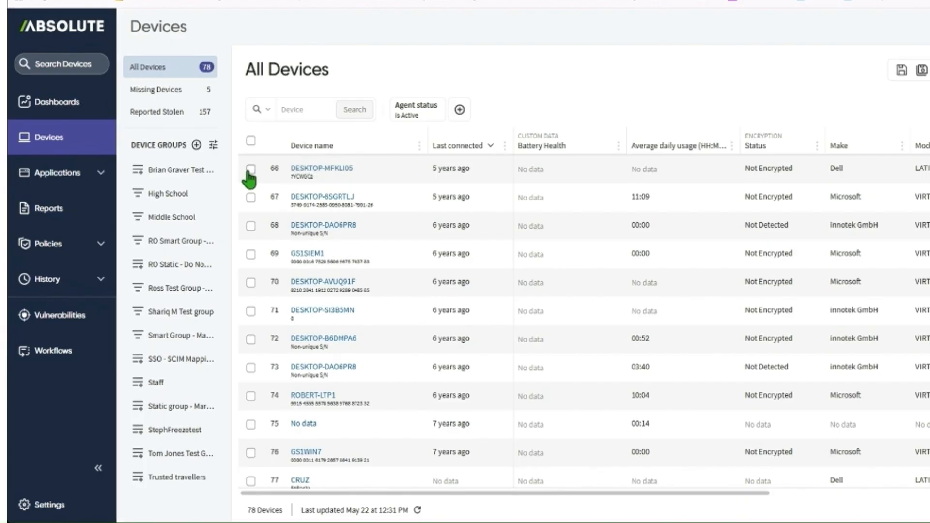
Step: Select device DESKTOP-MFKLI05 in the All Devices list and start unenrolling it
left_click(250, 169)
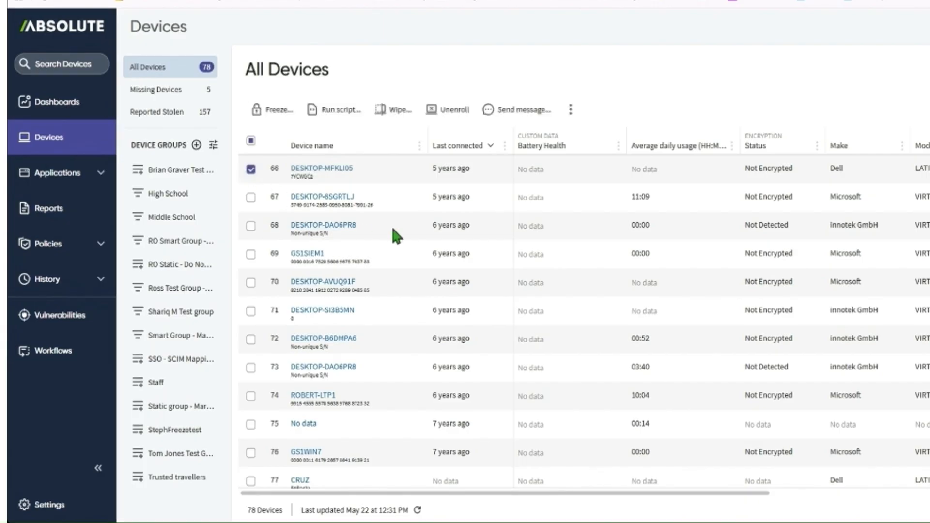
left_click(453, 110)
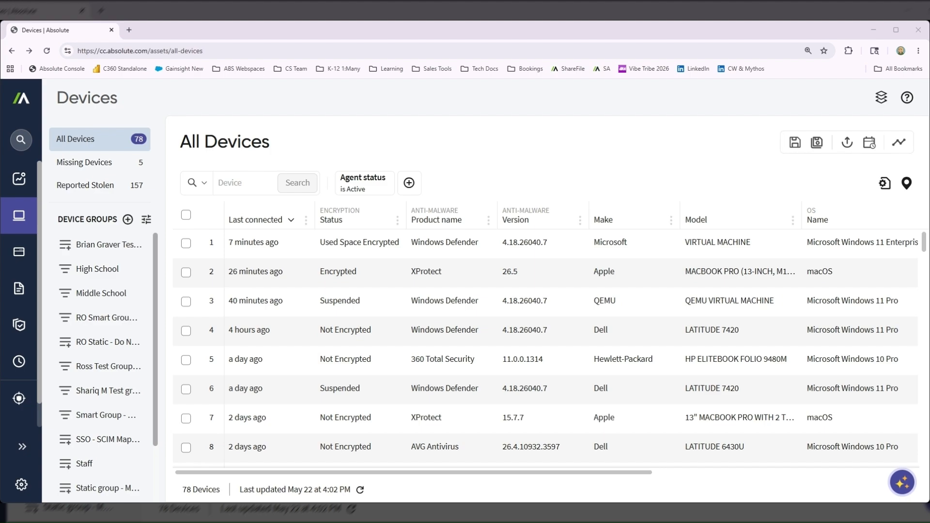
Step: Add the Activation date column to the device list, placed directly after Last connected
left_click(885, 184)
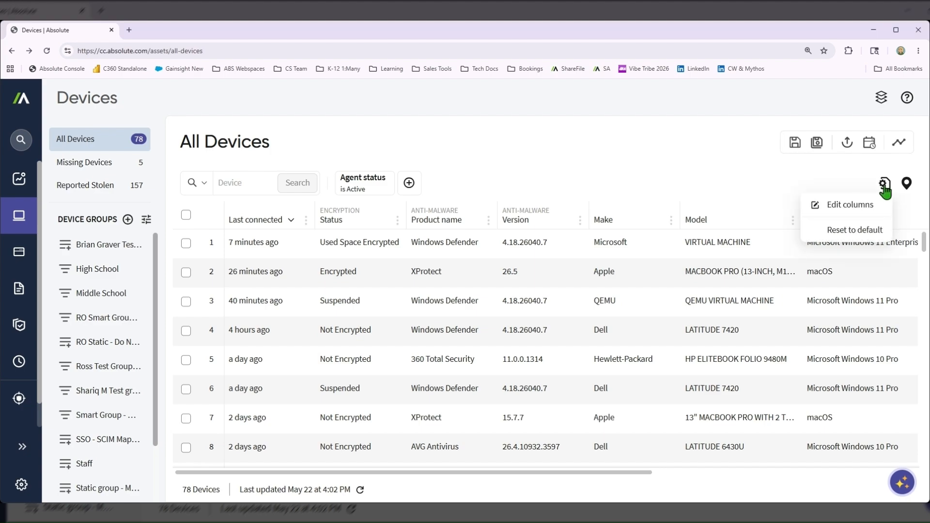
left_click(857, 205)
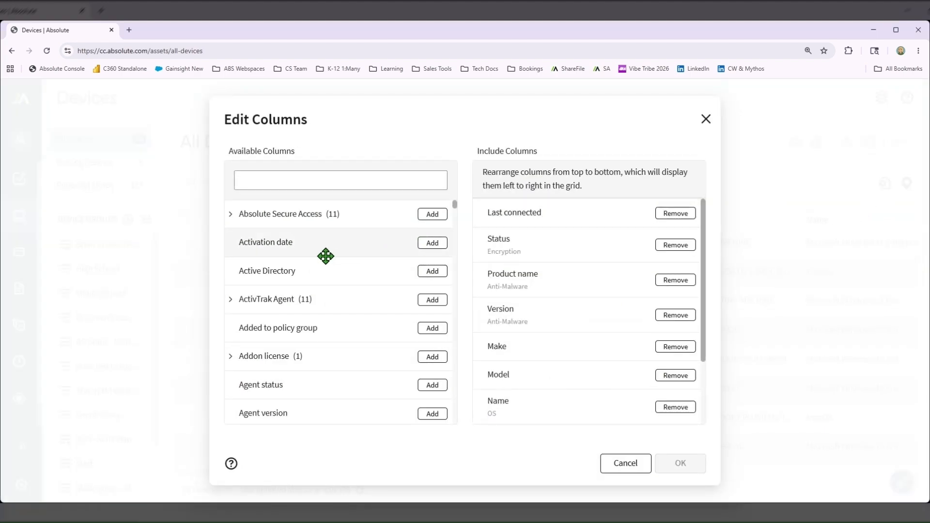
left_click_drag(286, 246, 535, 257)
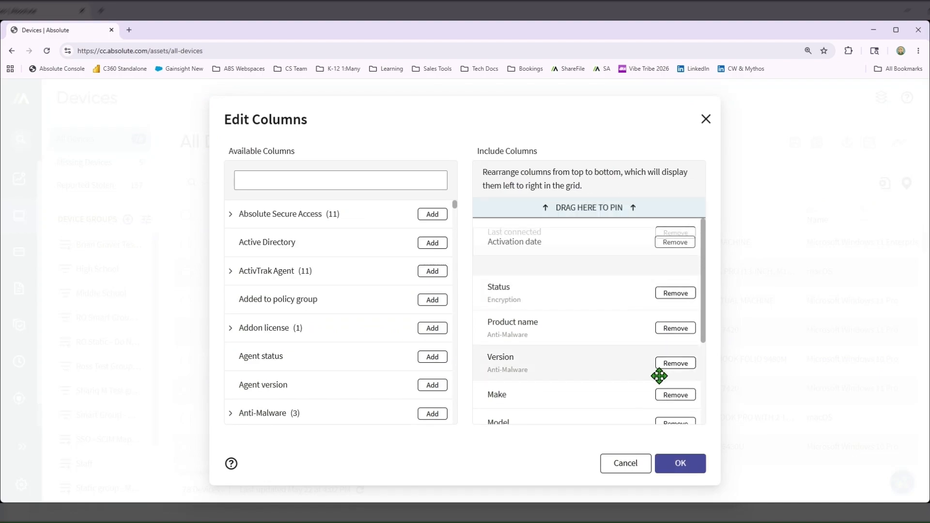
left_click(687, 465)
Step: Filter the device list to devices whose Activation date is not within the last 5 years
left_click(409, 184)
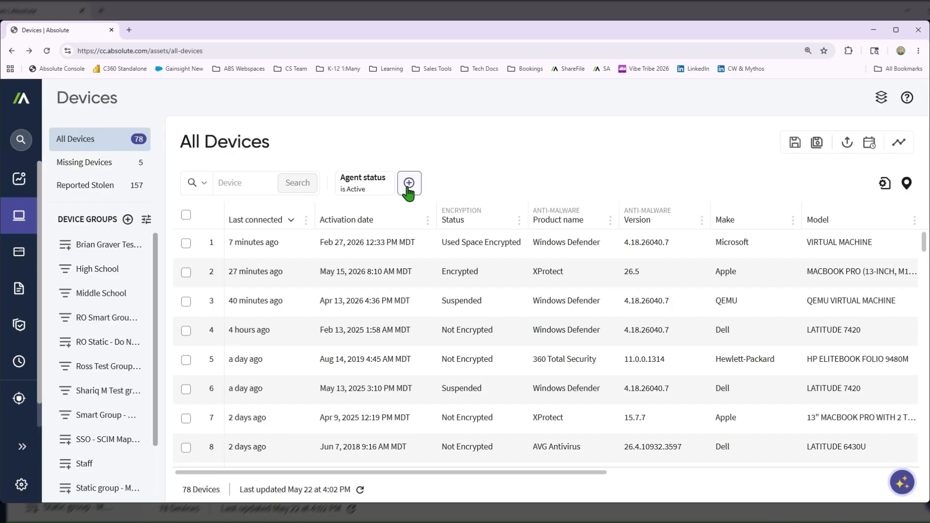
left_click(324, 284)
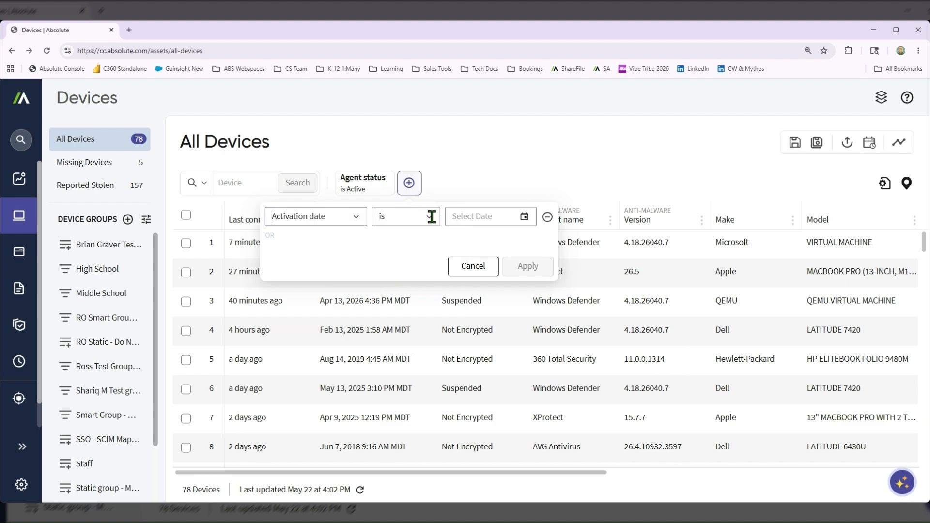
left_click(431, 216)
left_click(417, 376)
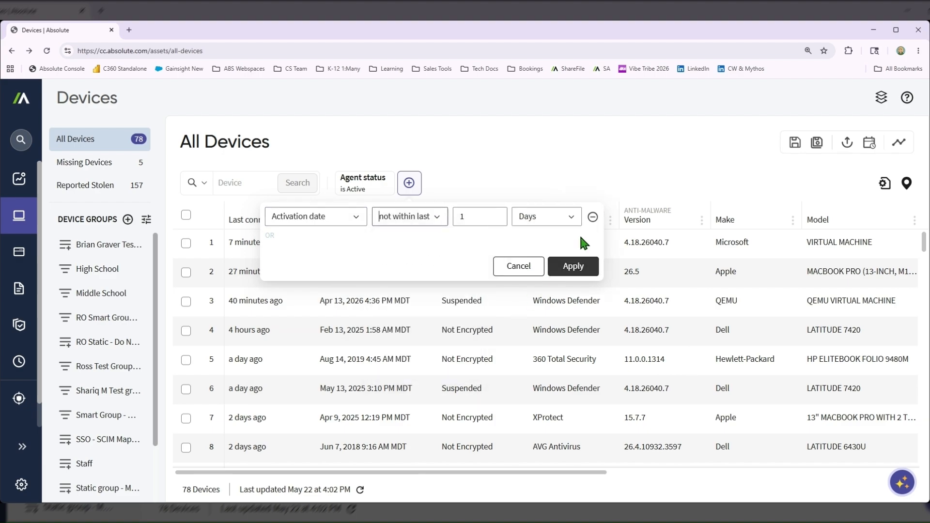
left_click(572, 219)
left_click(533, 336)
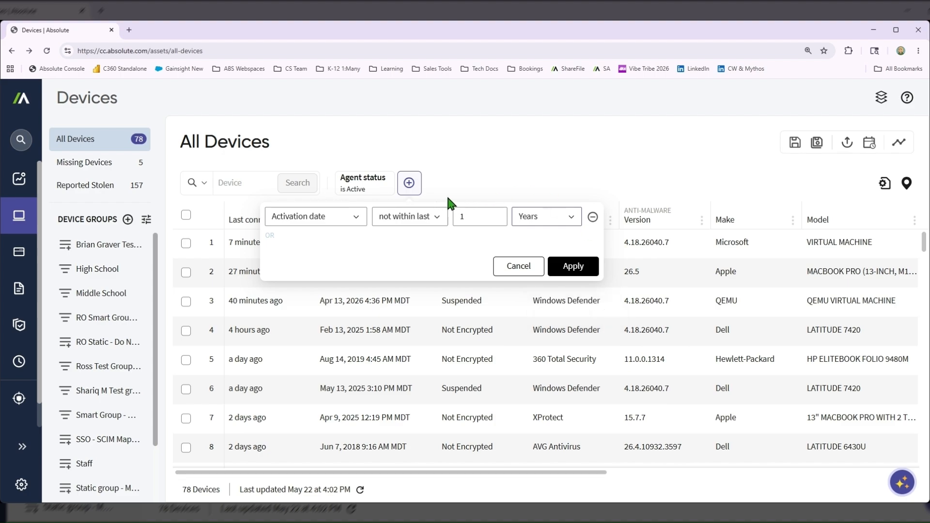
double_click(480, 216)
type("5")
left_click(574, 265)
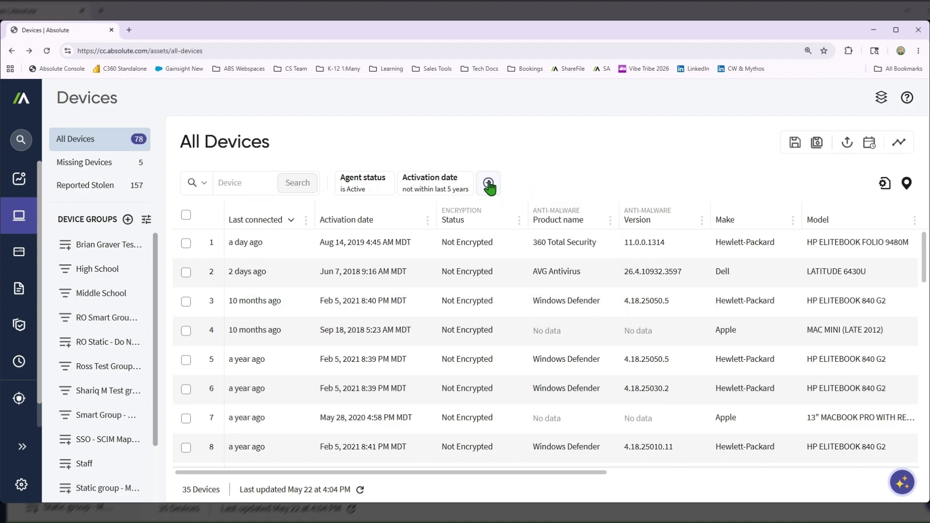
Step: Add a second filter for devices whose Last connected date is not within the last 1 year
left_click(488, 183)
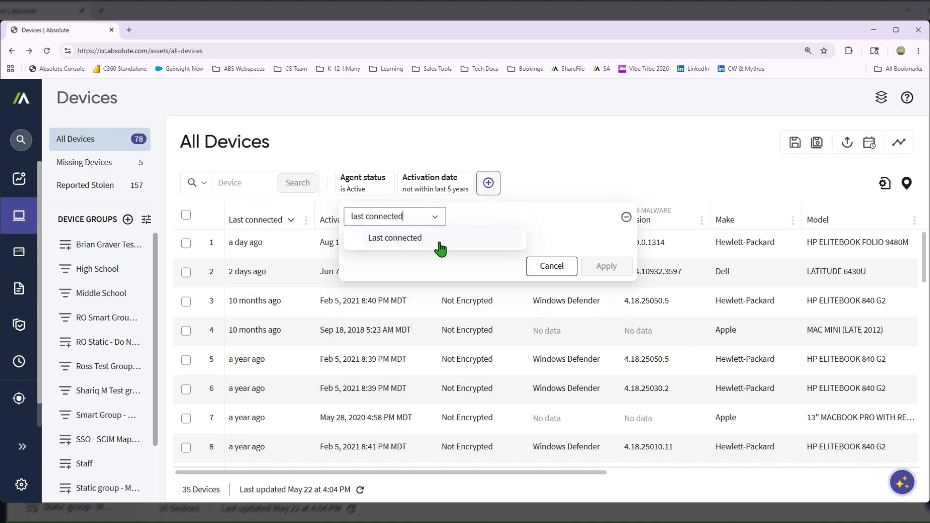
left_click(439, 242)
left_click(489, 216)
left_click(498, 376)
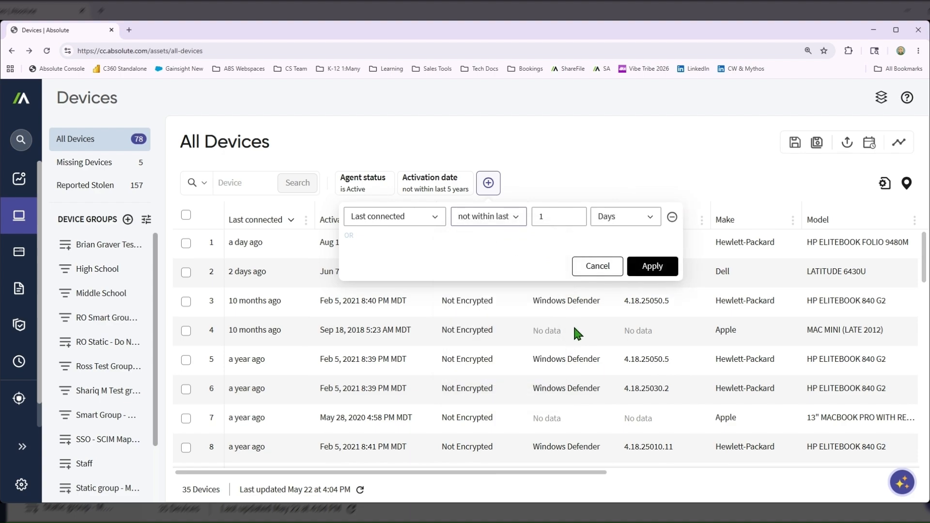
left_click(649, 226)
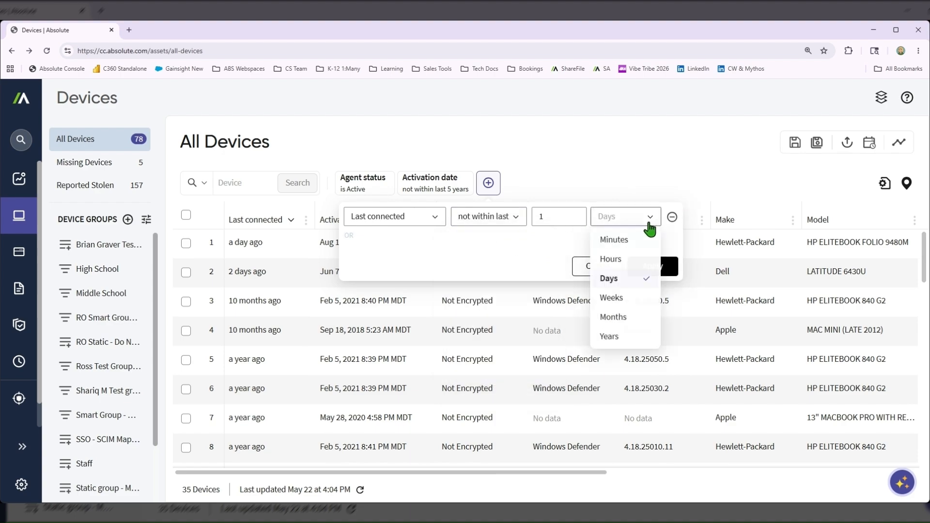
left_click(625, 336)
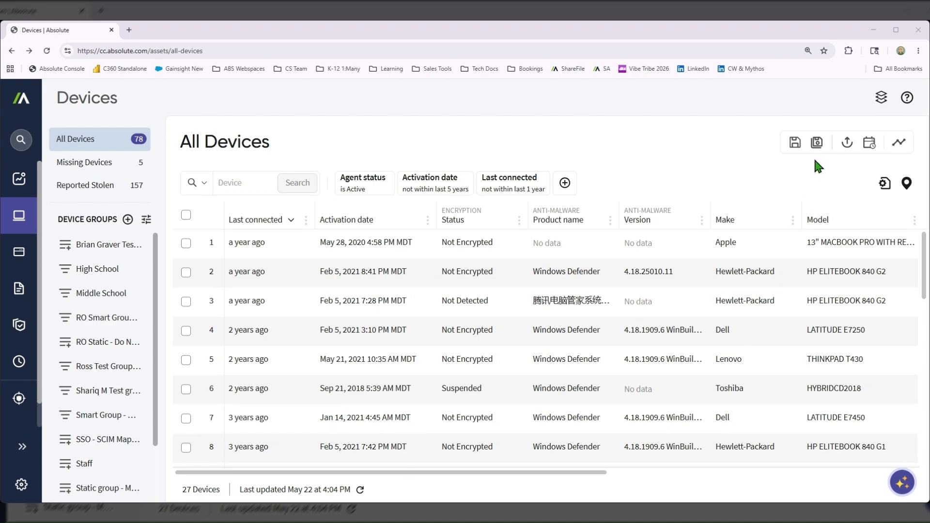
Step: Save the filtered list as a new report "Old Devices to Unenroll", described "Devices > 5 year activation & >1 year connections" and shared with everyone
left_click(817, 143)
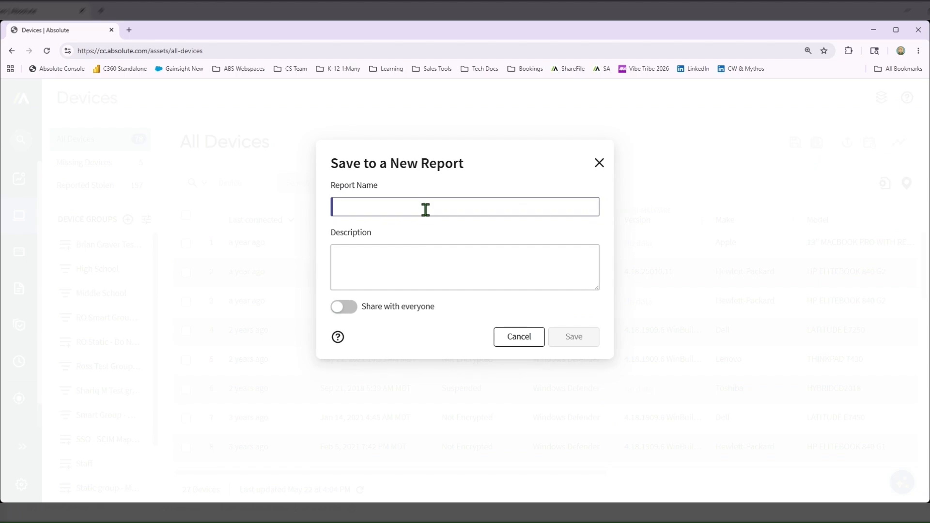
left_click(433, 234)
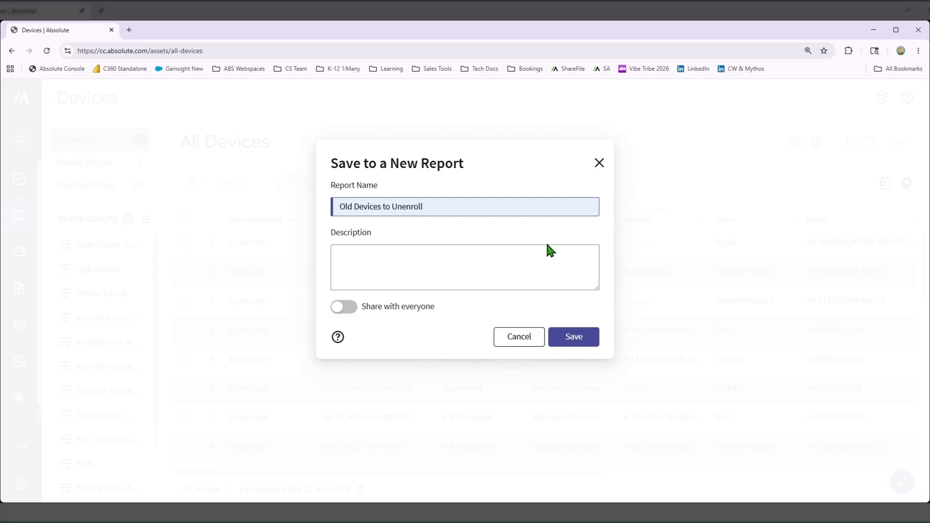
left_click(423, 245)
type("Devices > 5 year activation & >1 year connections")
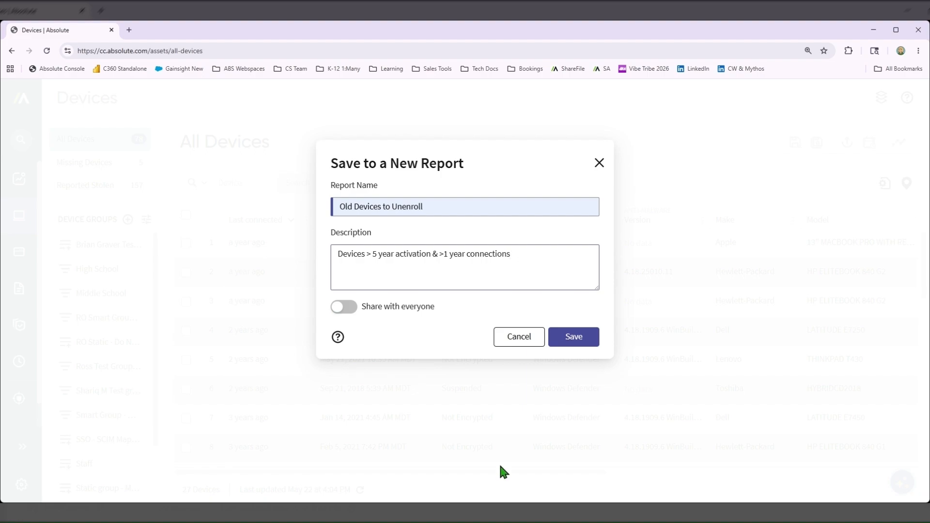
left_click(349, 307)
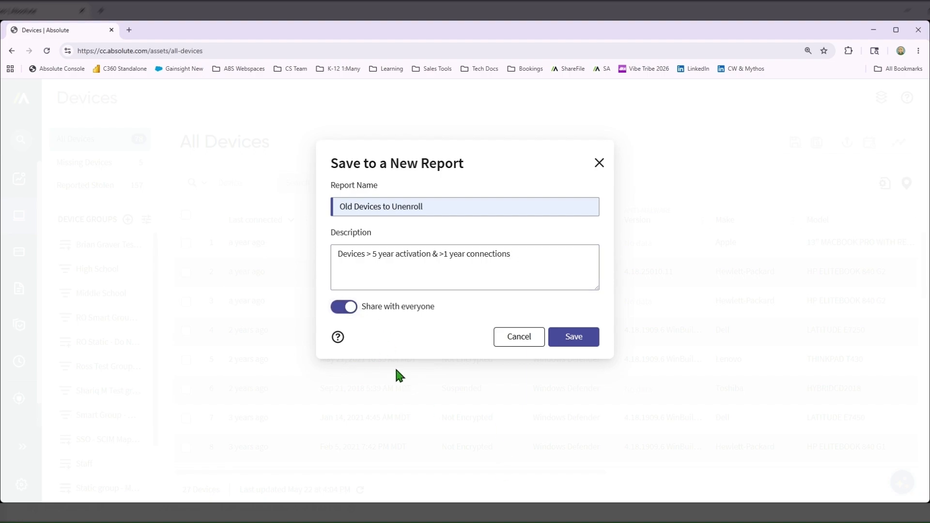
left_click(557, 335)
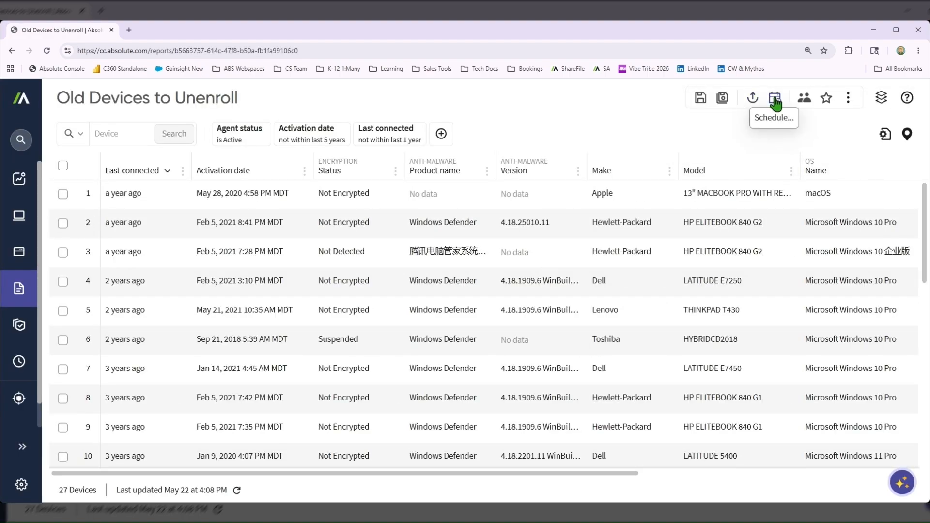
Step: Schedule the Old Devices to Unenroll report with a monthly recurrence and choose its day option
left_click(775, 100)
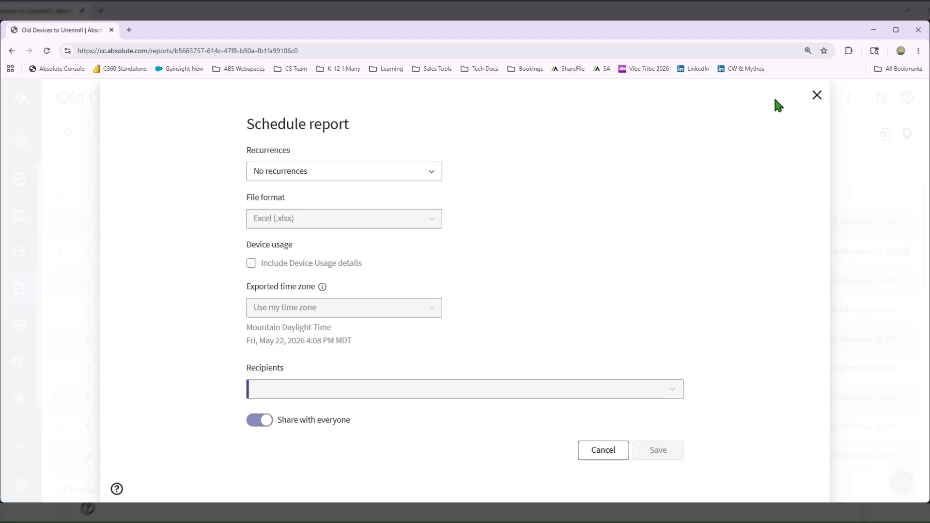
left_click(424, 172)
left_click(365, 250)
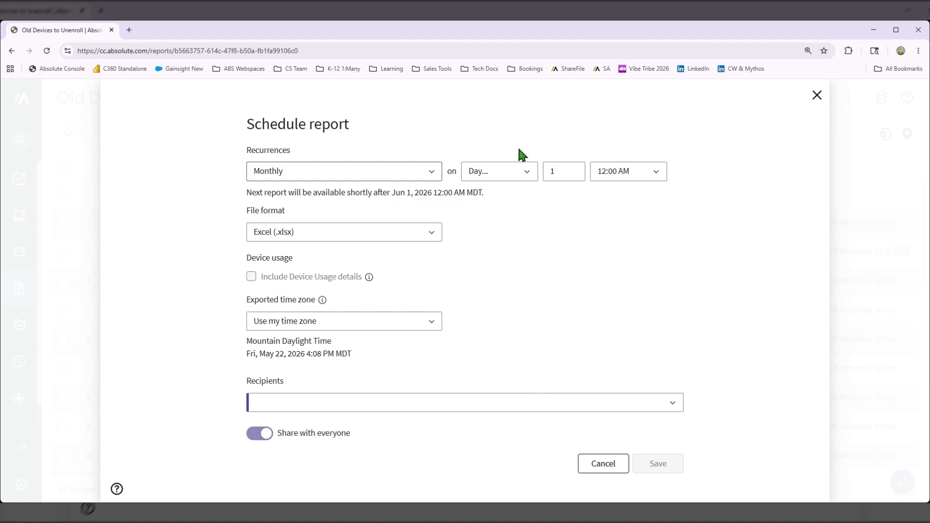
left_click(516, 172)
left_click(495, 211)
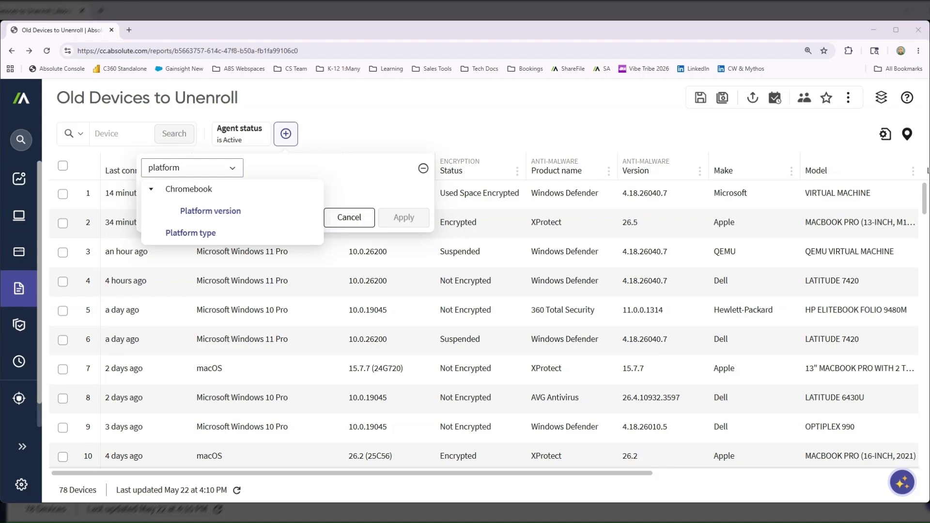
Step: Apply a filter for Platform type is Windows to the report and start another filter
left_click(191, 232)
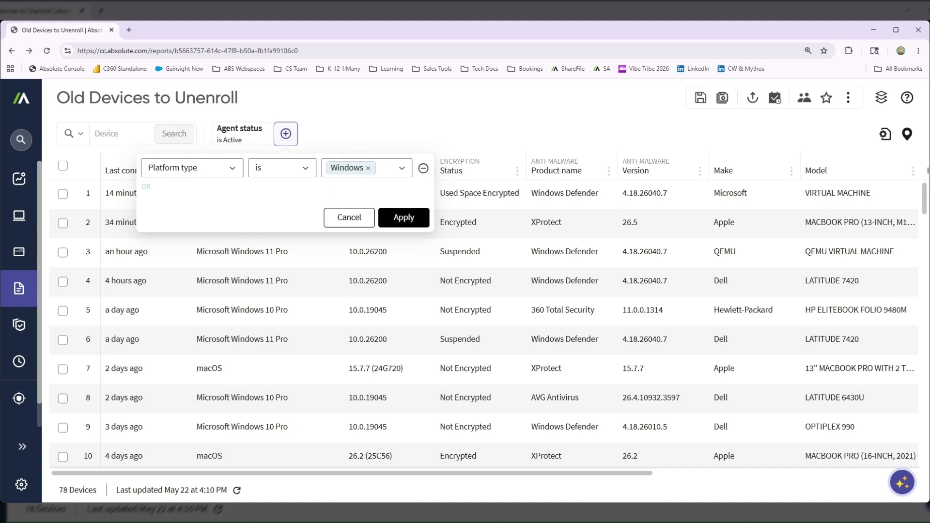
left_click(404, 217)
left_click(349, 136)
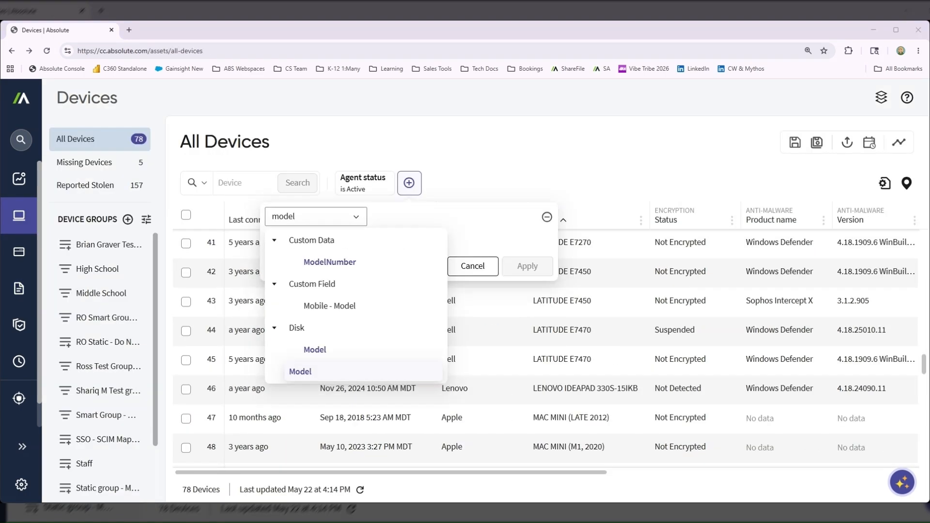
Step: Define a device list filter where the device's Model contains "latitude"
left_click(306, 373)
left_click(407, 283)
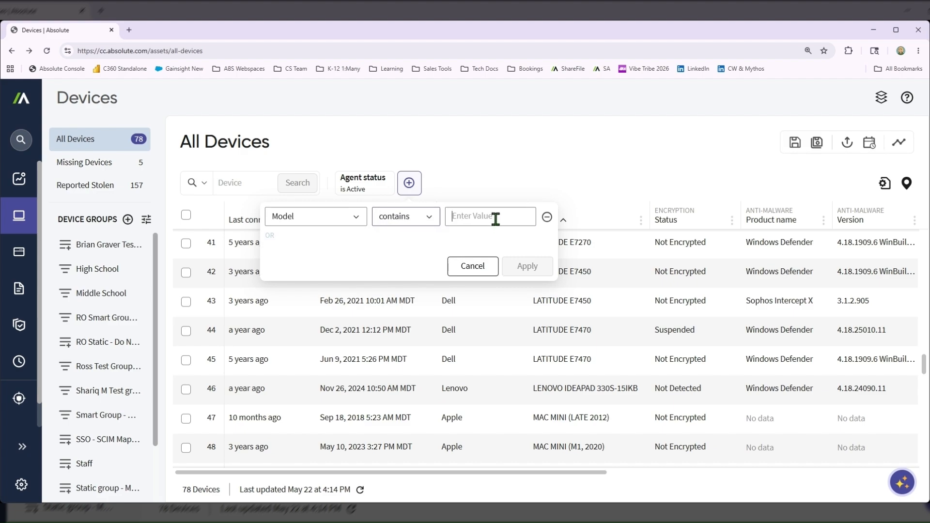
left_click(494, 216)
type("latitude")
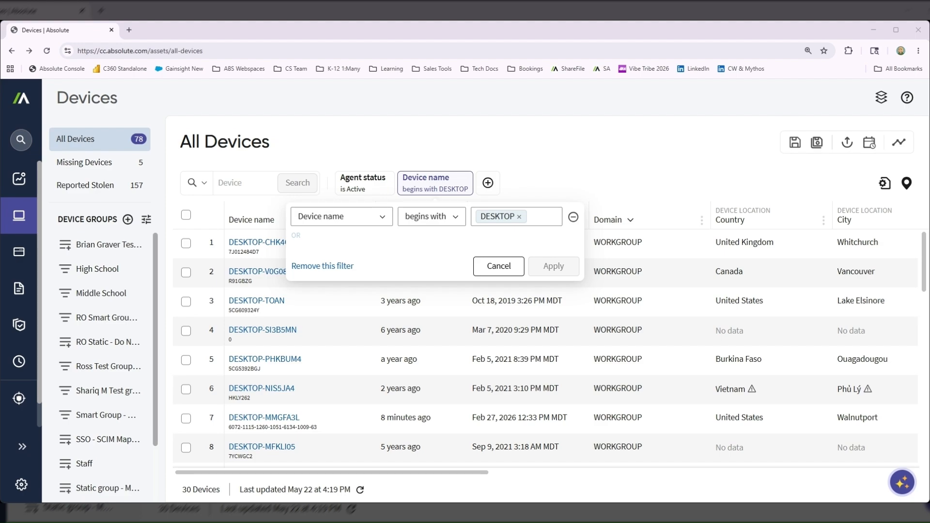
Step: Change the Device name filter to exclude names that begin with "STU-"
left_click(445, 216)
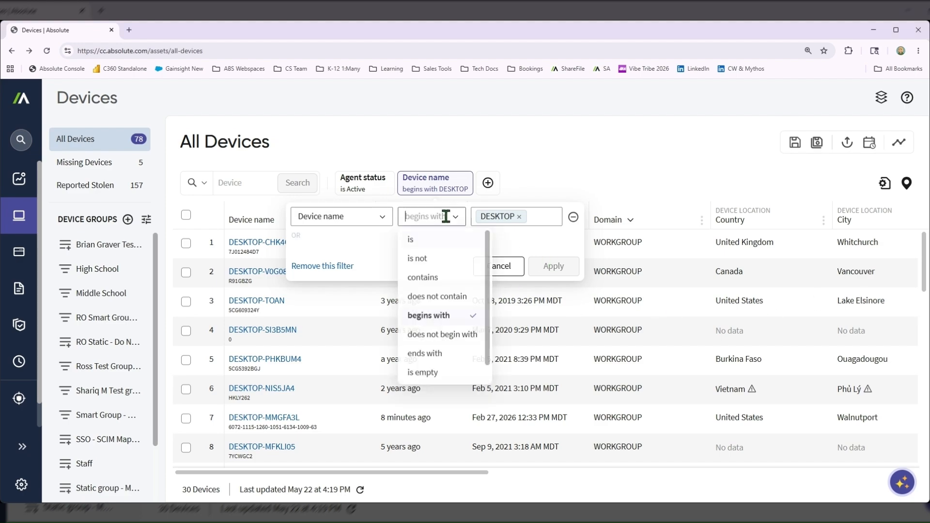
scroll(439, 363, "down", 1)
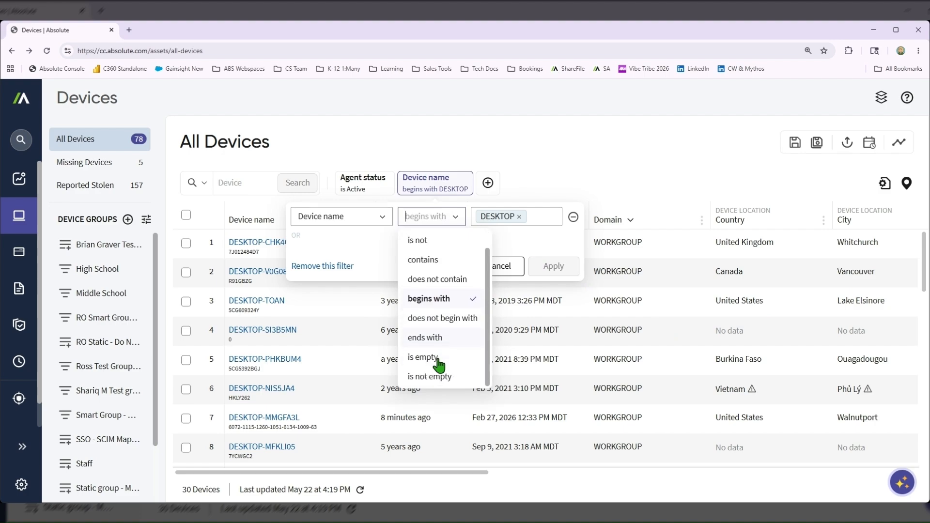
left_click(446, 317)
left_click(546, 217)
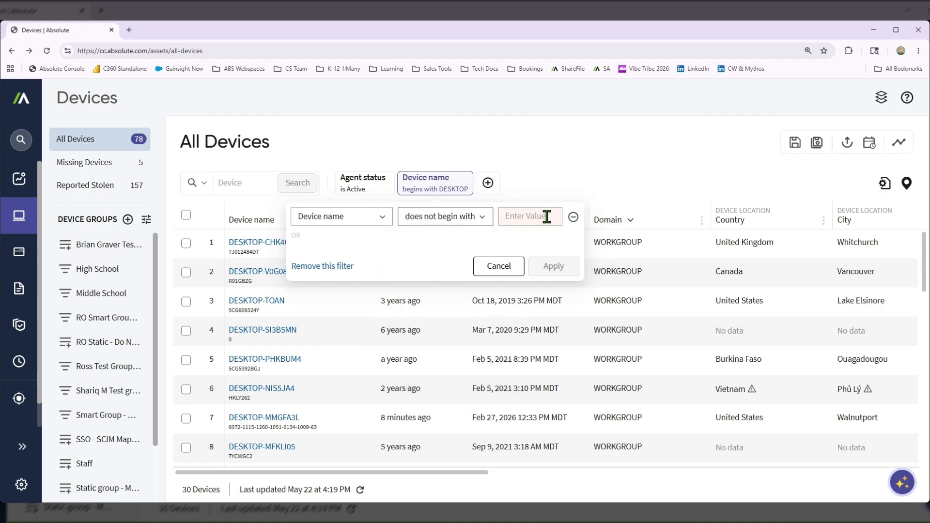
type("ST")
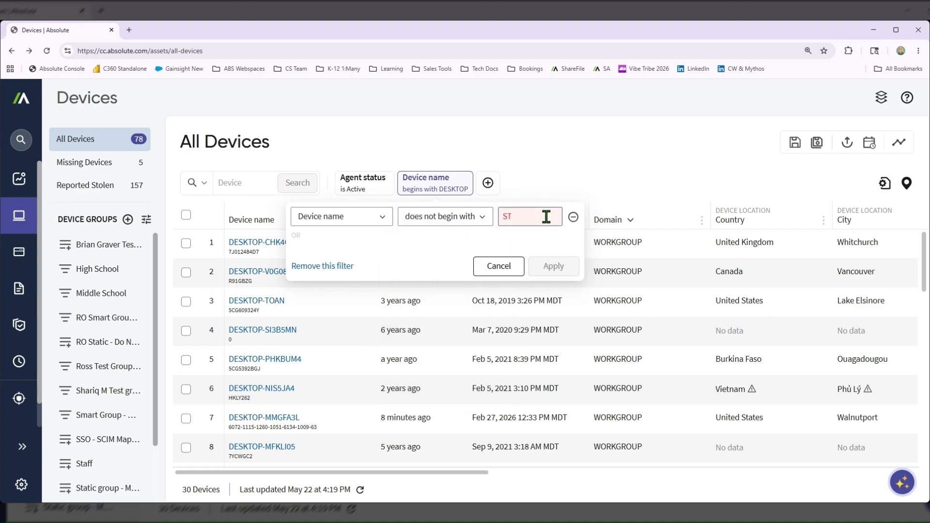
type("U-")
key("Return")
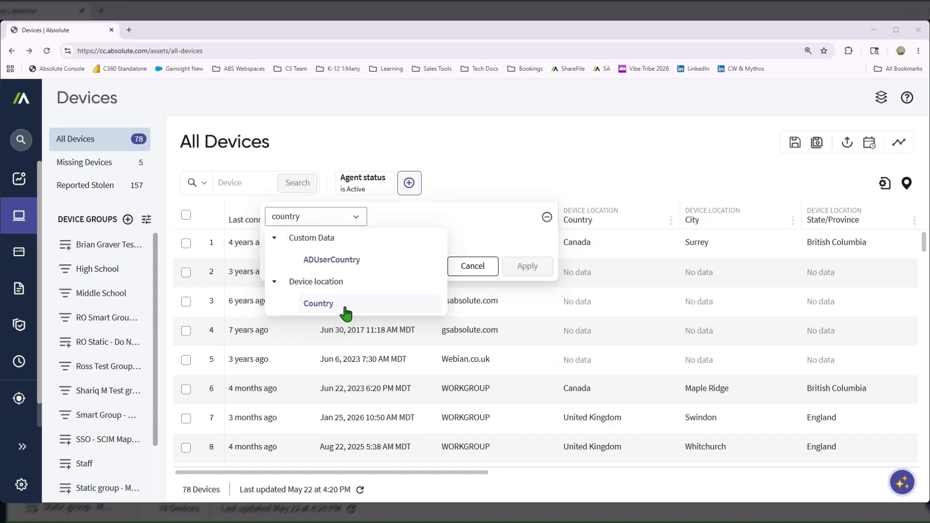
Step: Filter the device list to devices whose location Country is not empty
left_click(345, 312)
left_click(423, 224)
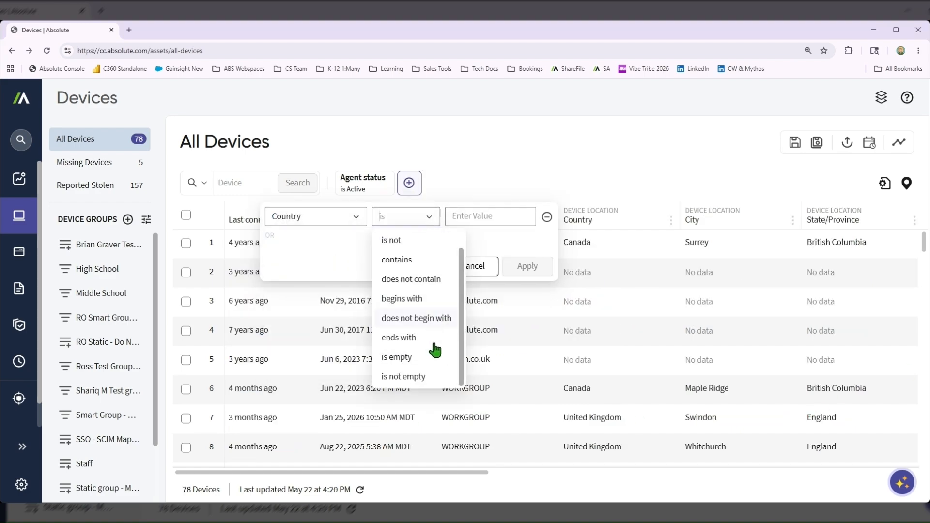
left_click(426, 377)
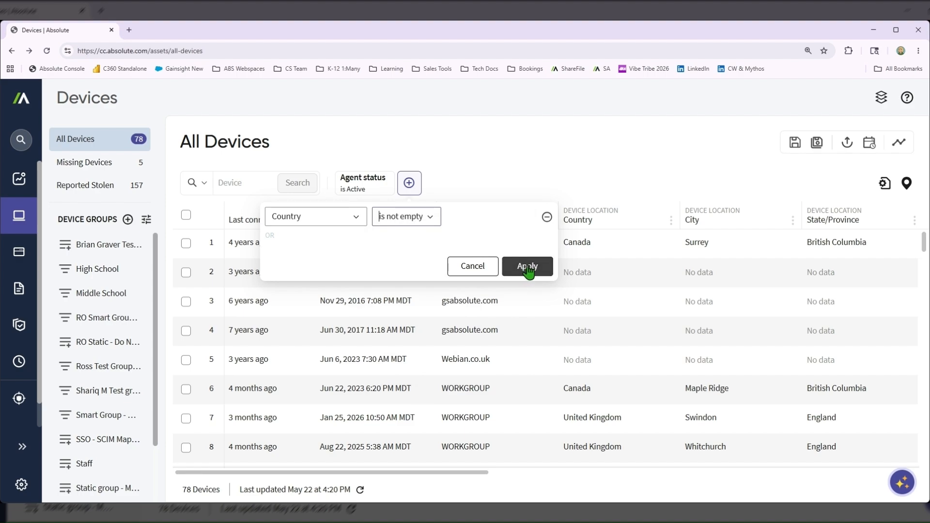
left_click(527, 266)
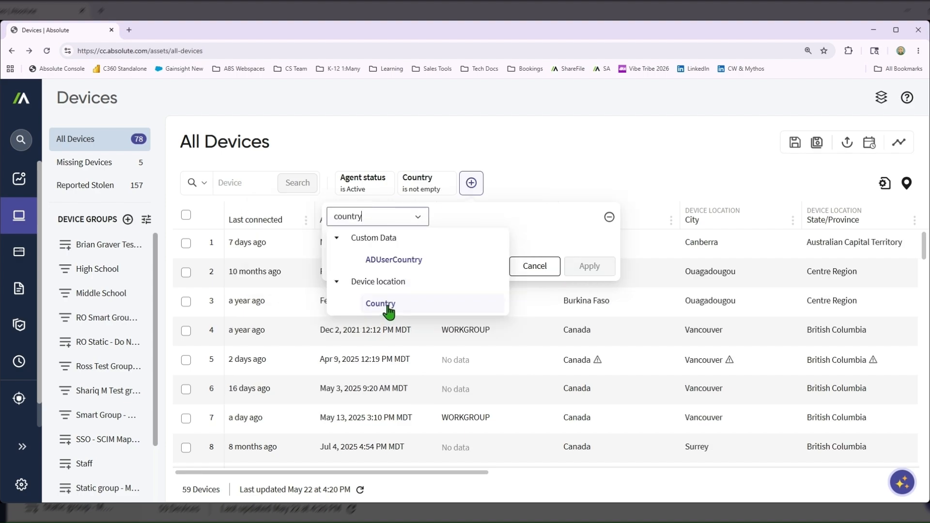
Step: Add a device location filter where Country does not contain "united states"
left_click(385, 308)
left_click(474, 216)
left_click(474, 276)
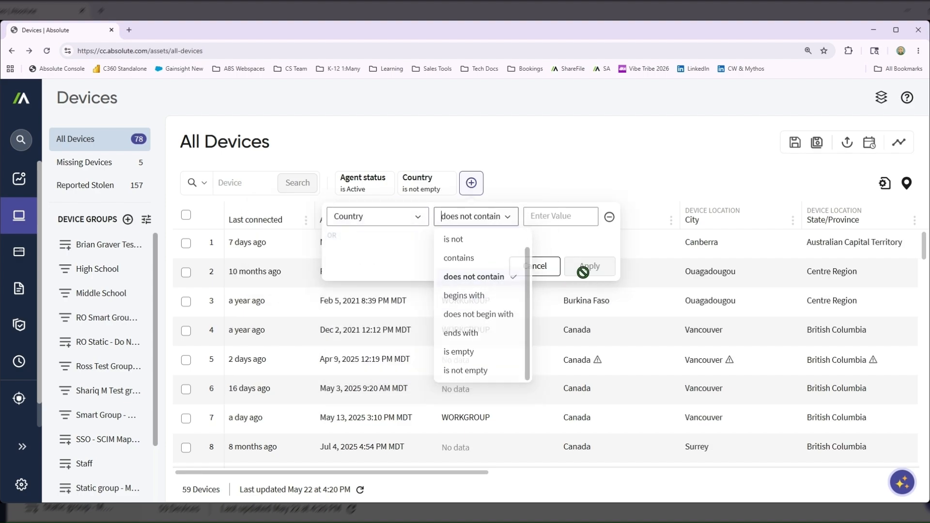
left_click(571, 216)
type("united states")
key("Return")
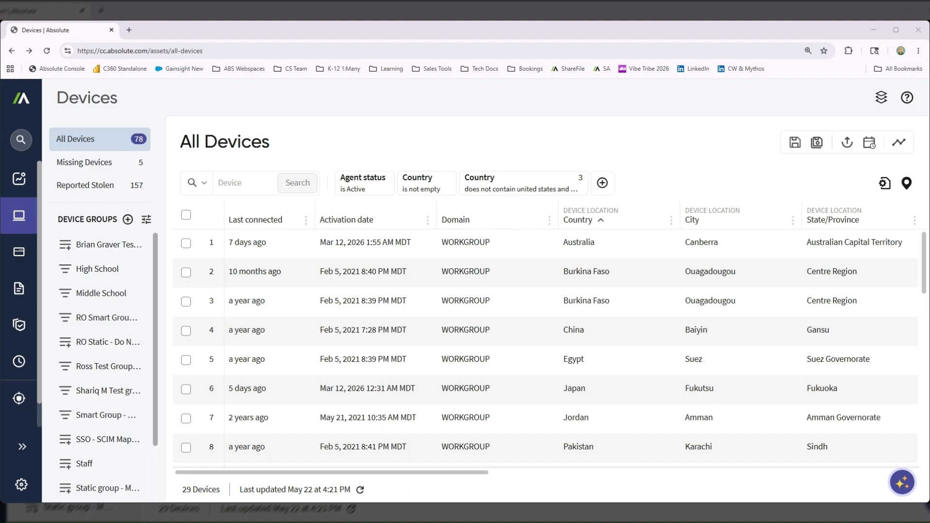
Step: Upload the device list file Unenroll 5-22-2026.csv with Identifiers as the device list type
left_click(881, 98)
left_click(849, 139)
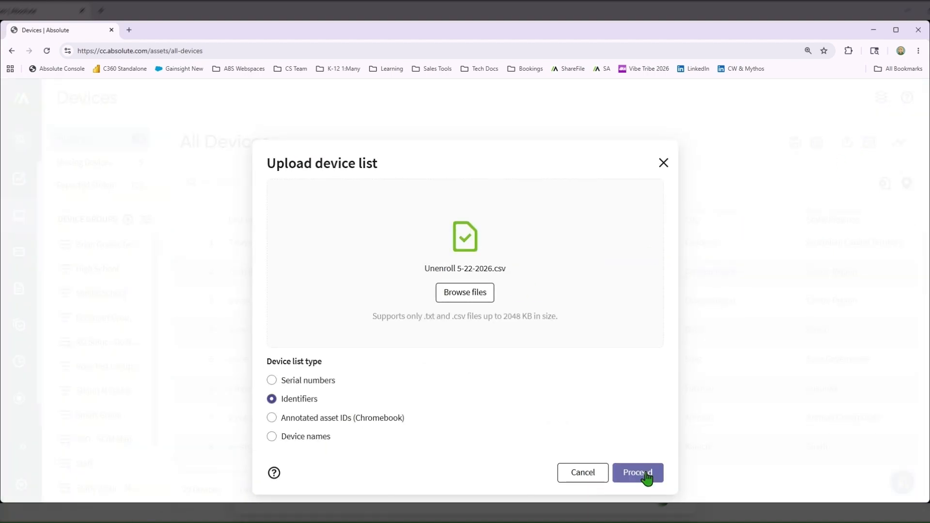
left_click(647, 477)
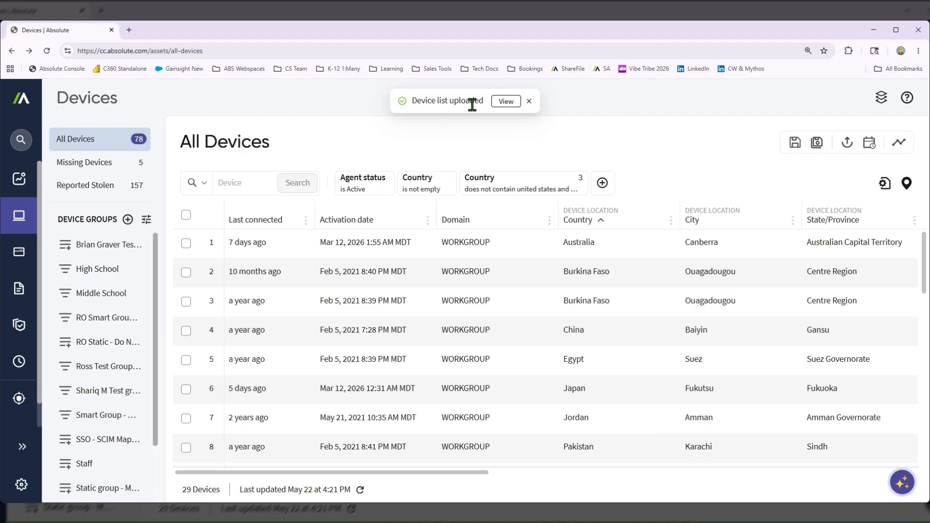
Step: View the devices from the uploaded file and examine the invalid device identifier that was ignored
left_click(505, 102)
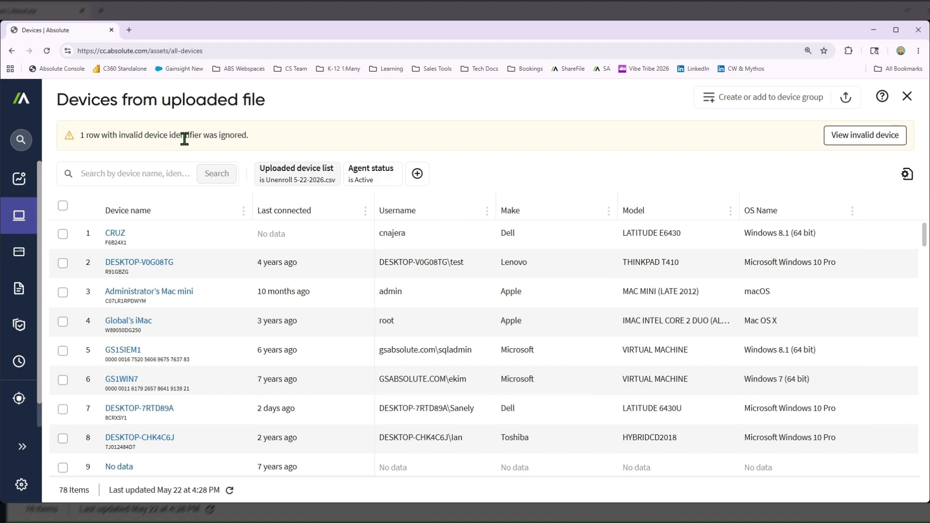
left_click(872, 140)
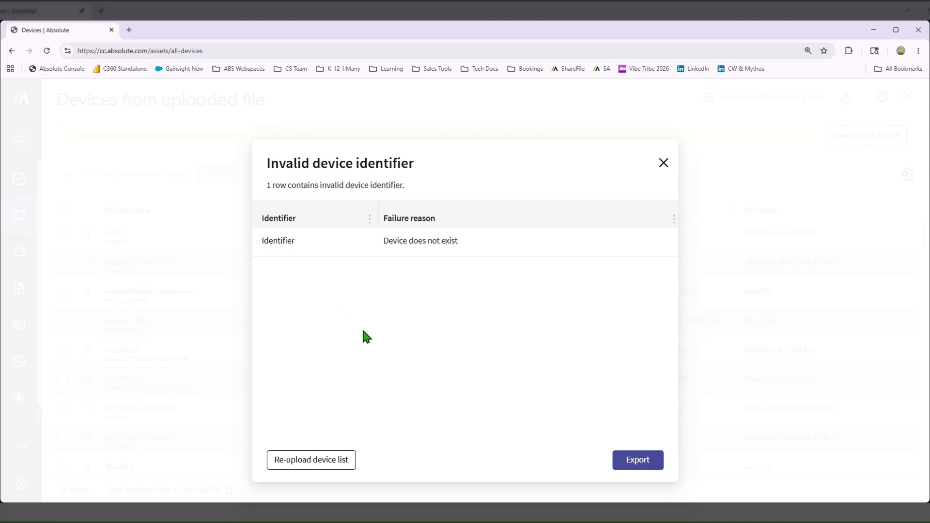
left_click(663, 164)
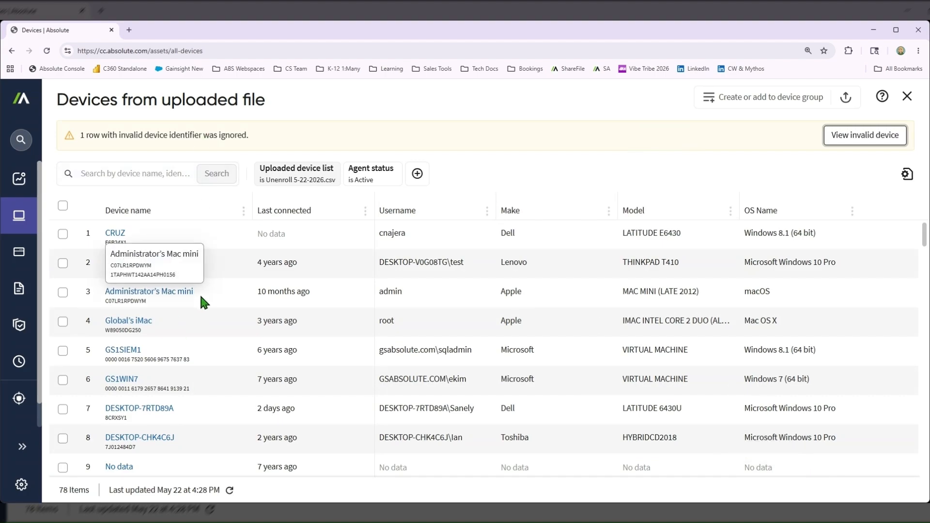
Step: Start an unenroll request for all the uploaded devices and title it "Warehouse Surplus - May 22, 2026"
left_click(63, 205)
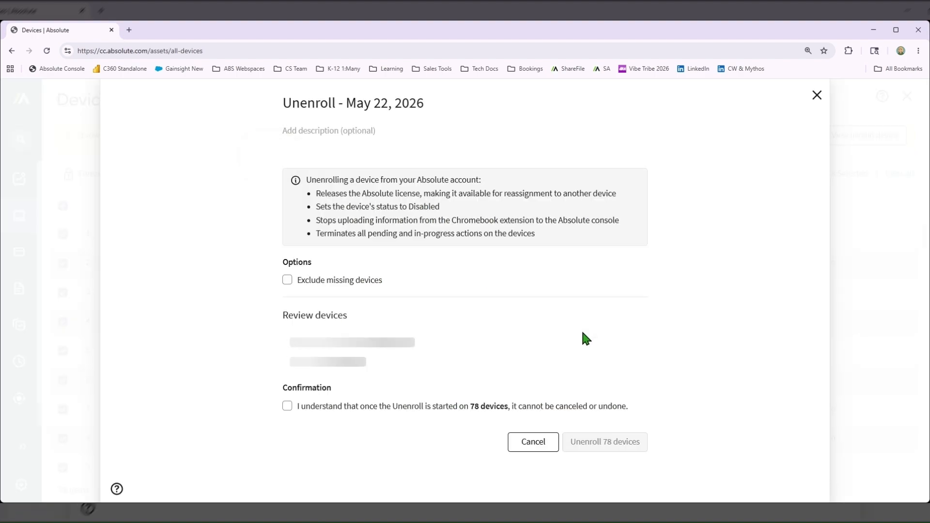
double_click(333, 102)
type("Warehouse")
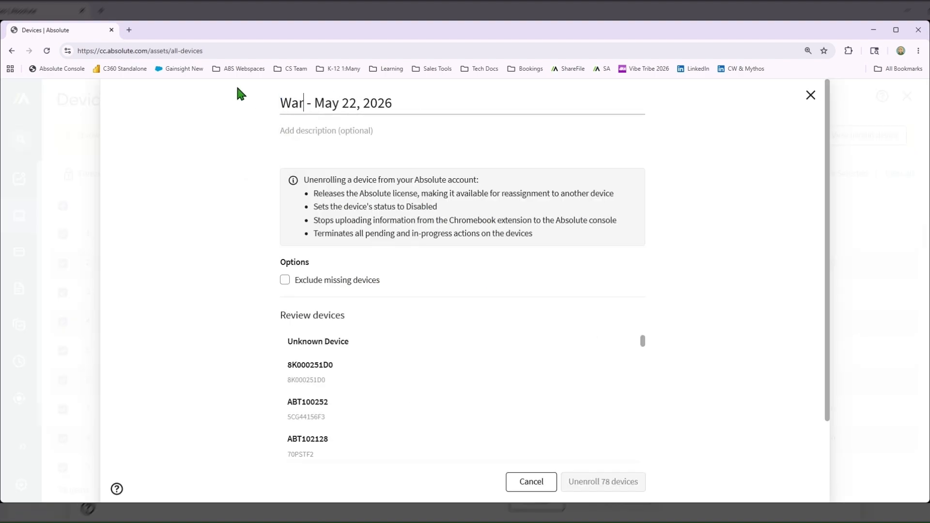
type(" Surp")
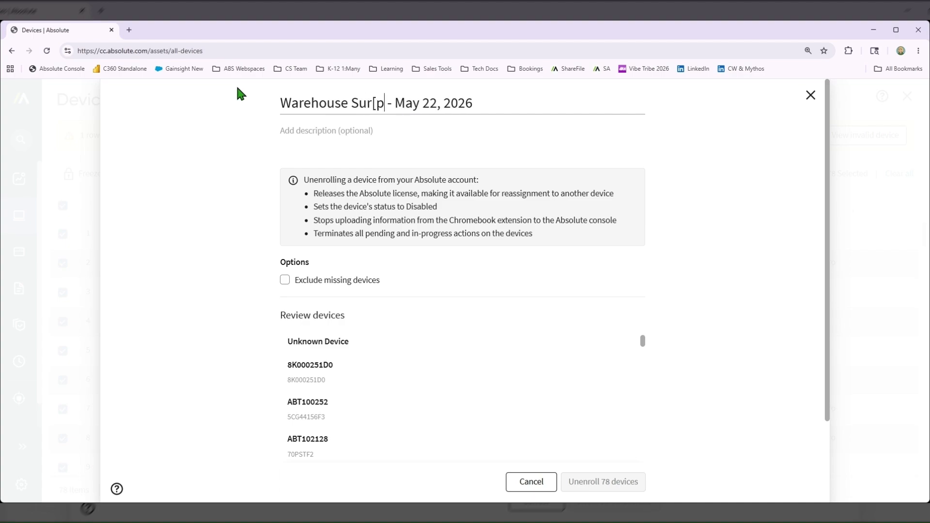
key("BackSpace")
type("plus")
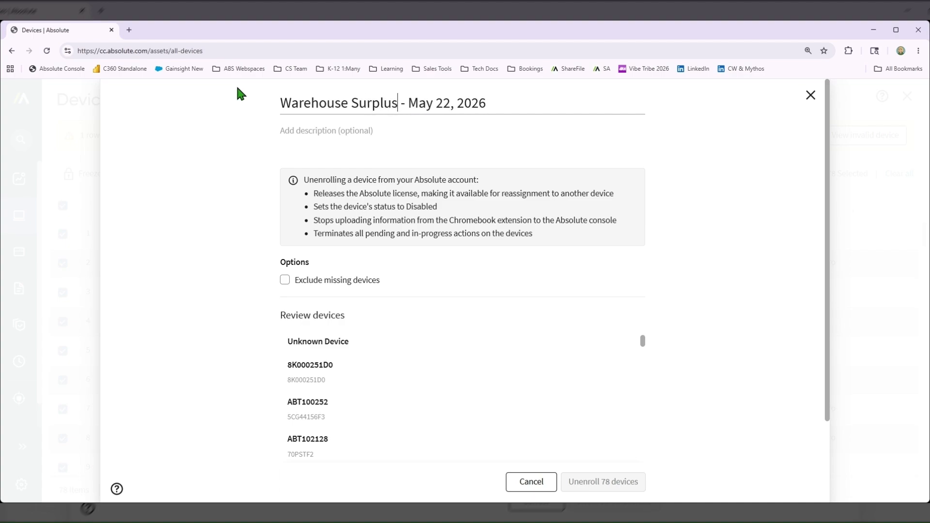
Step: Describe the unenroll request as "Sold to Best Buy" and acknowledge that it cannot be canceled or undone
left_click(435, 144)
type("Sold to Best Buy")
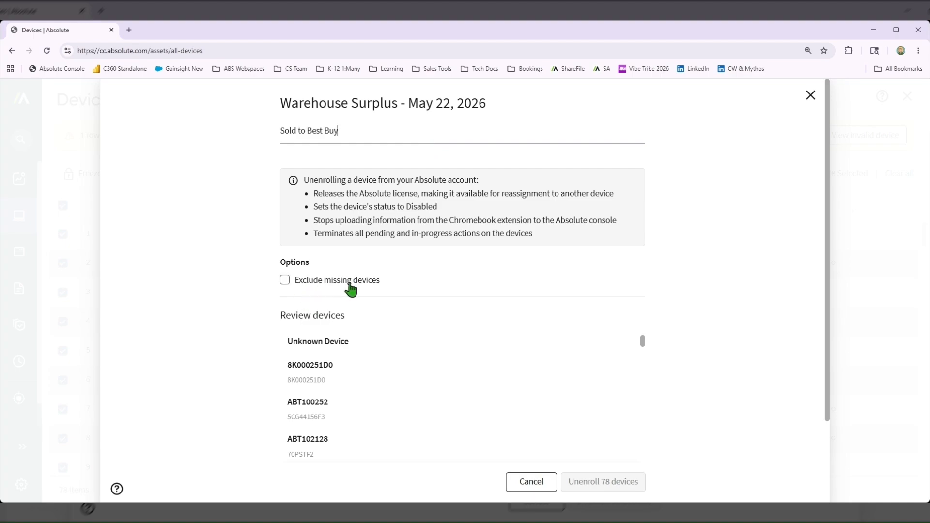
scroll(368, 378, "down", 3)
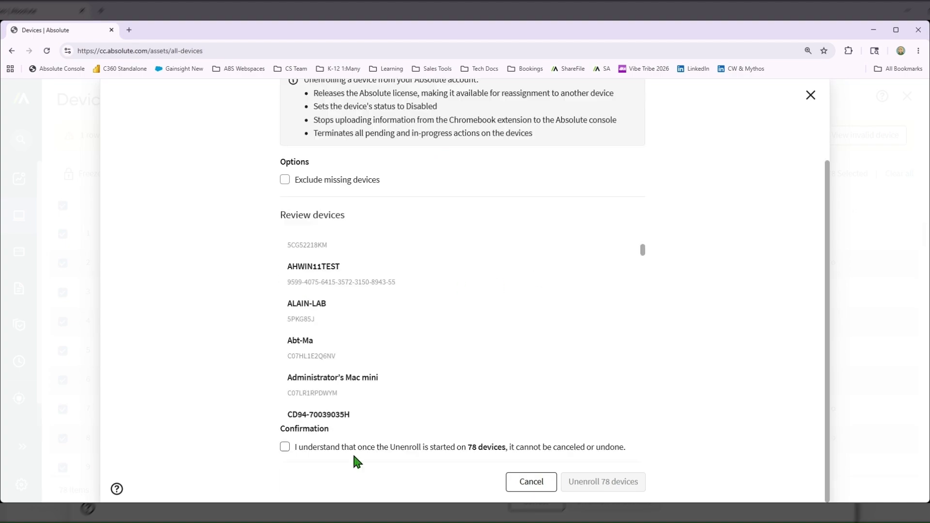
left_click(284, 448)
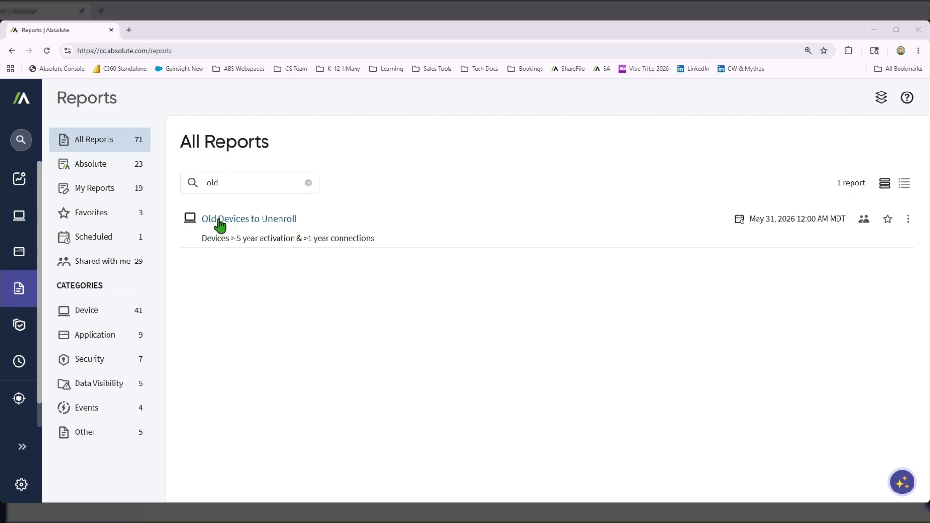
Step: Start an unenroll request for all devices in the Old Devices to Unenroll report, titled "Old activations - May 22, 2026"
left_click(219, 221)
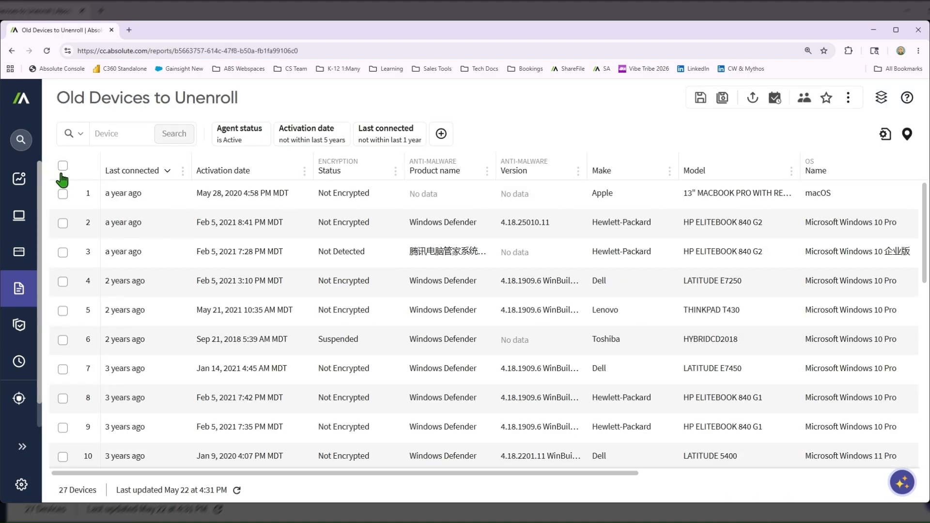
left_click(63, 166)
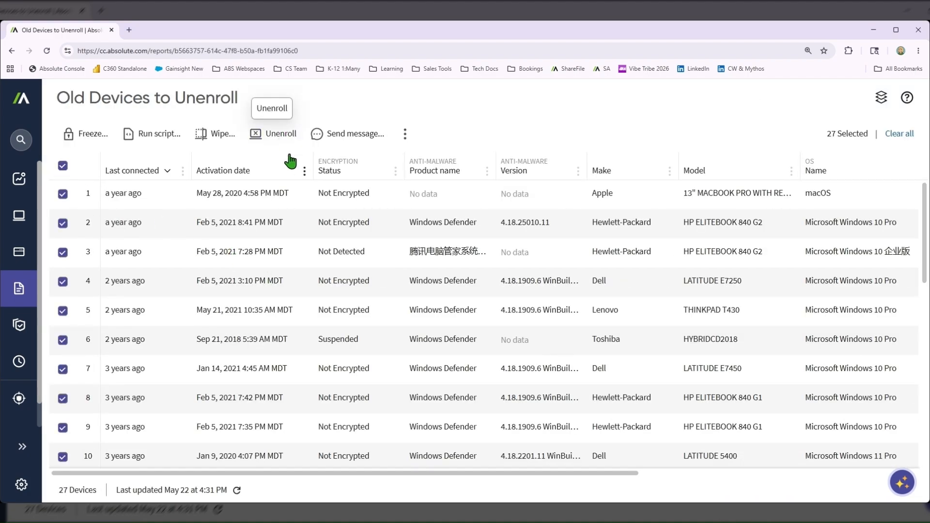
left_click(280, 134)
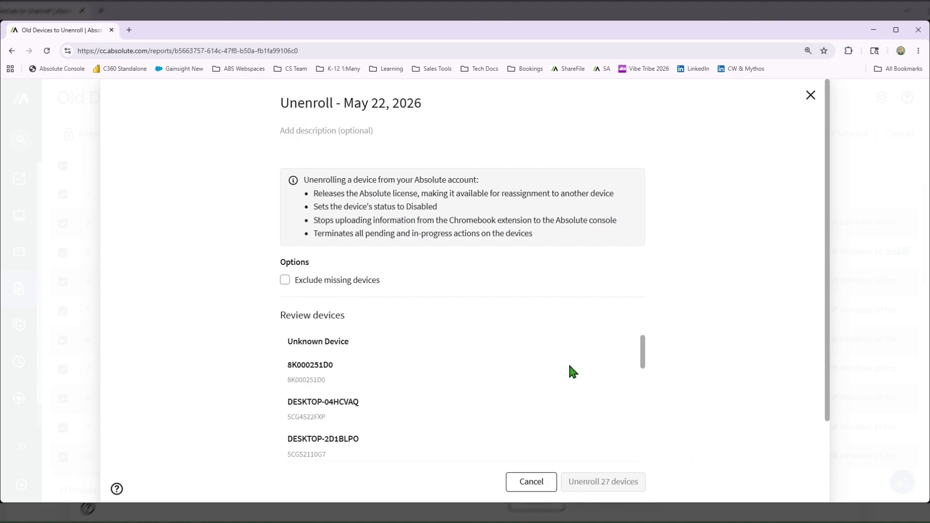
left_click_drag(334, 103, 265, 97)
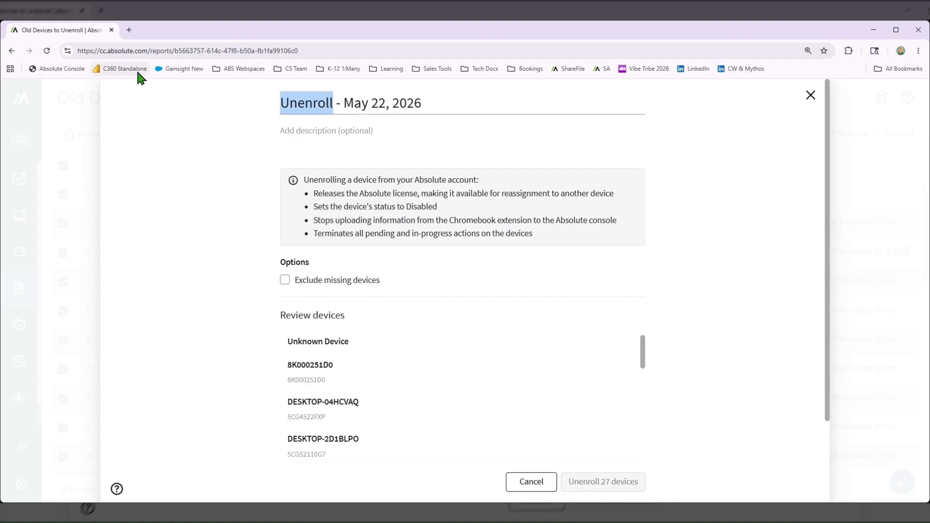
type("Old activations")
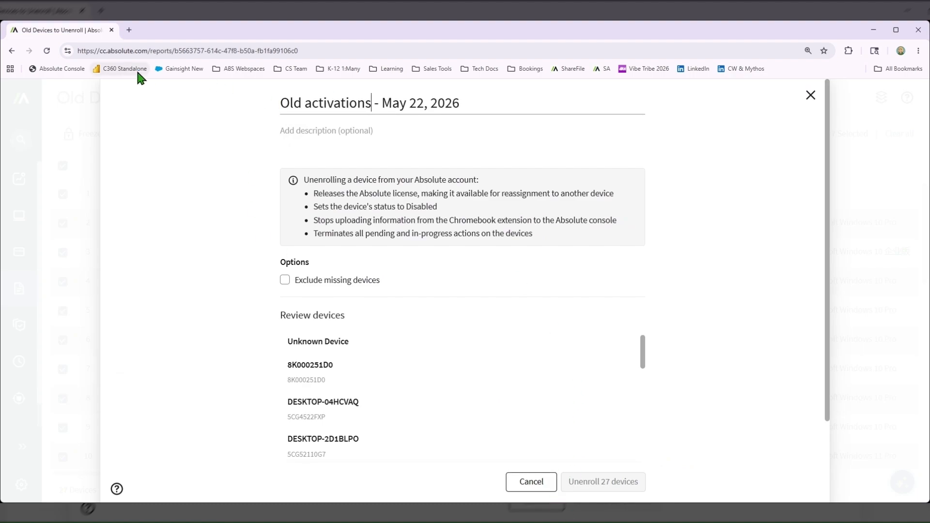